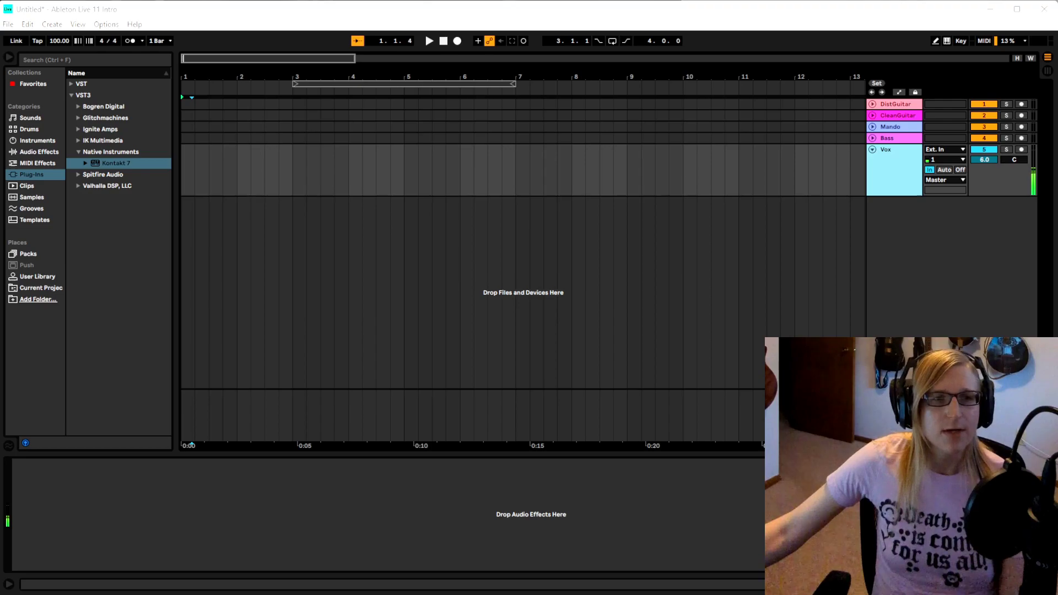
Add Kontakt 7 on a new MIDI track and load the Krimh Drums Free instrument in it
left_click(114, 163)
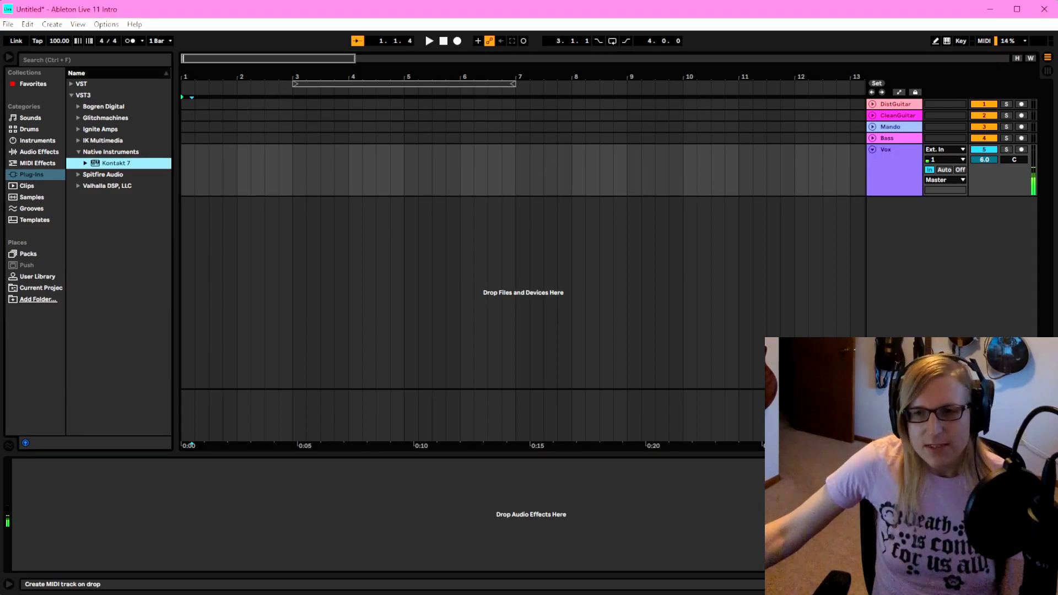
left_click_drag(114, 163, 523, 293)
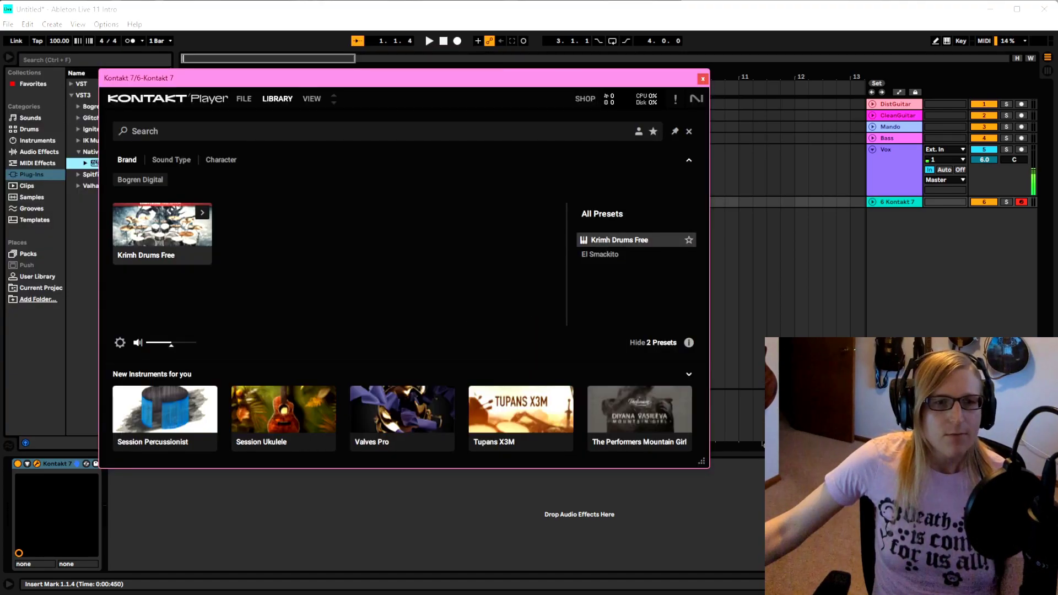
left_click(202, 213)
left_click(202, 213)
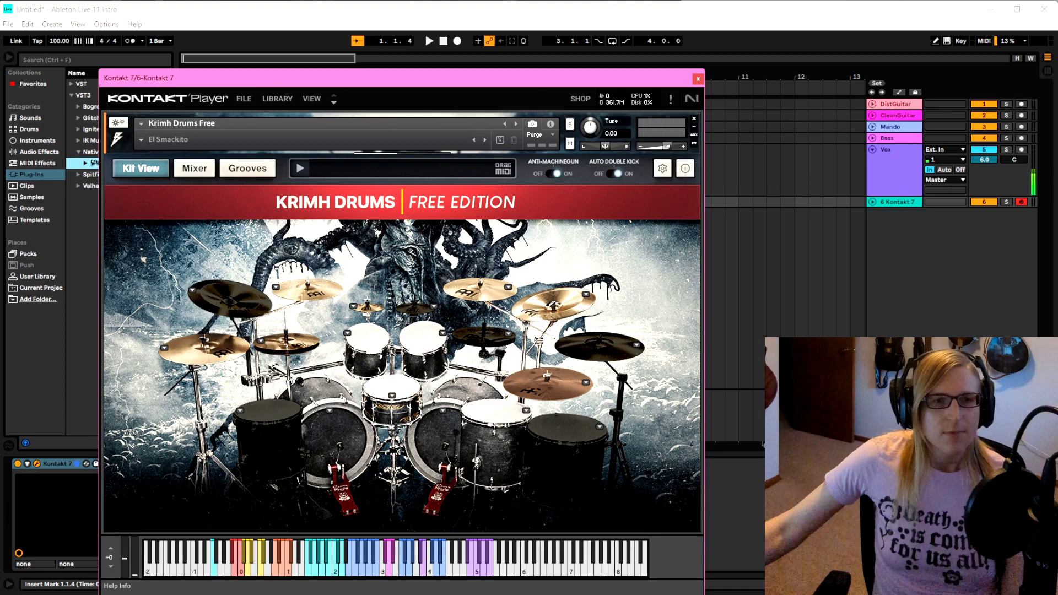
Arrange the Live and Kontakt windows side by side and hide Live's browser
left_click_drag(421, 78, 773, 41)
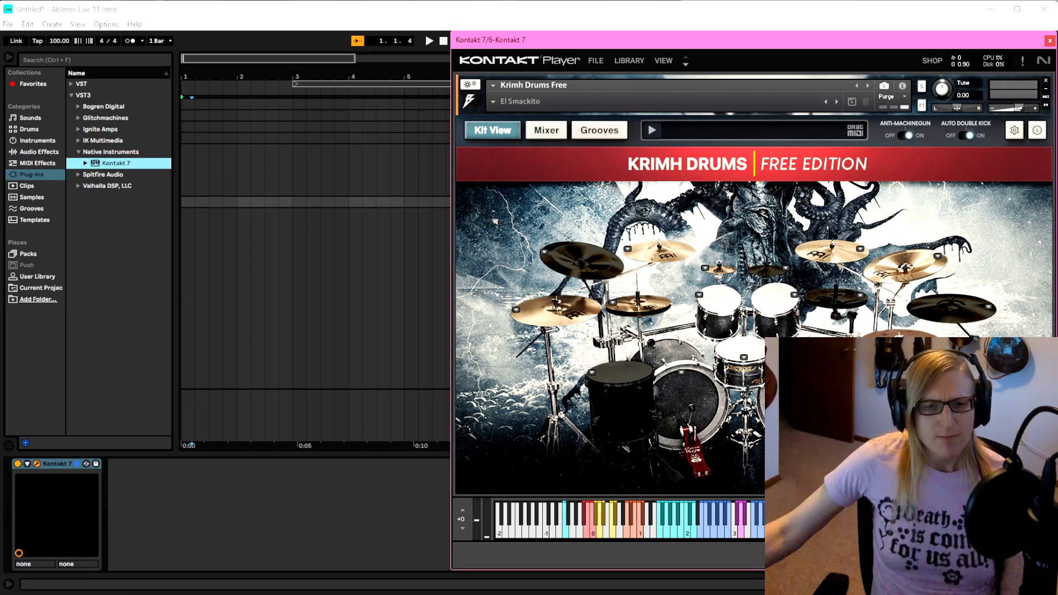
left_click(278, 514)
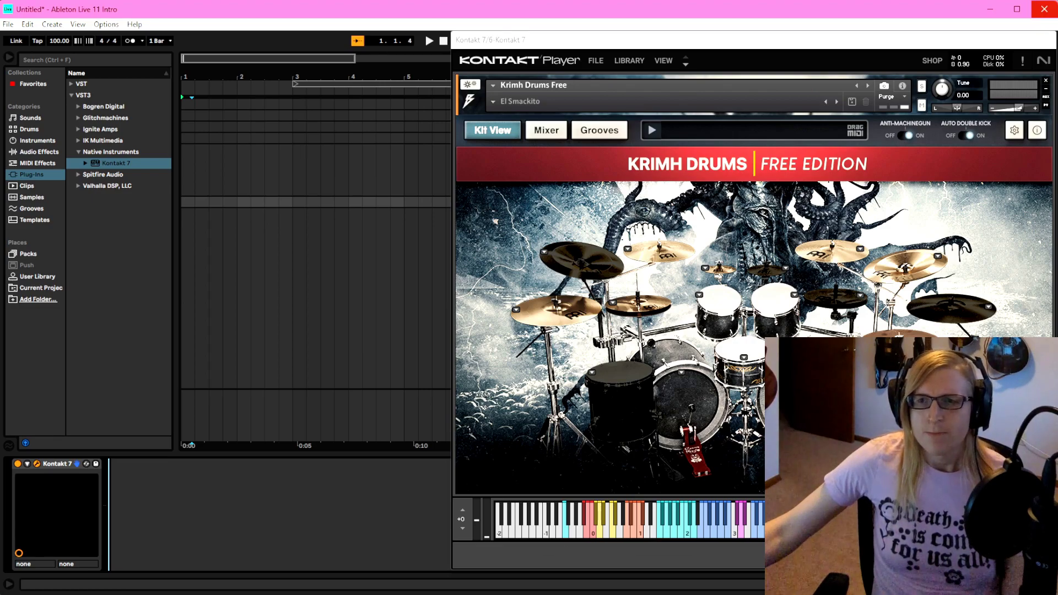
left_click_drag(1054, 26, 477, 26)
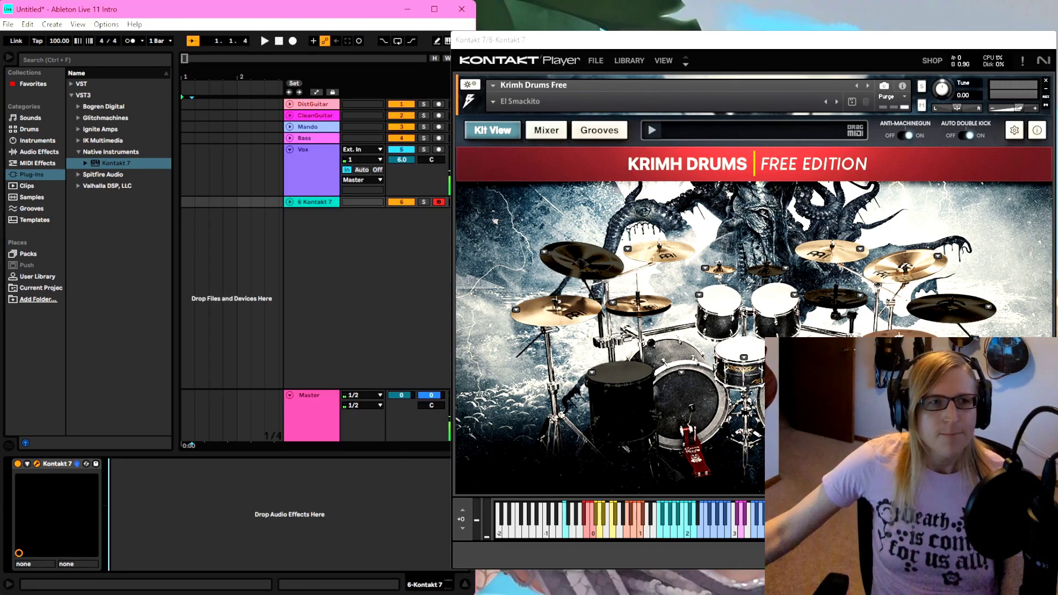
key("ctrl+alt+b")
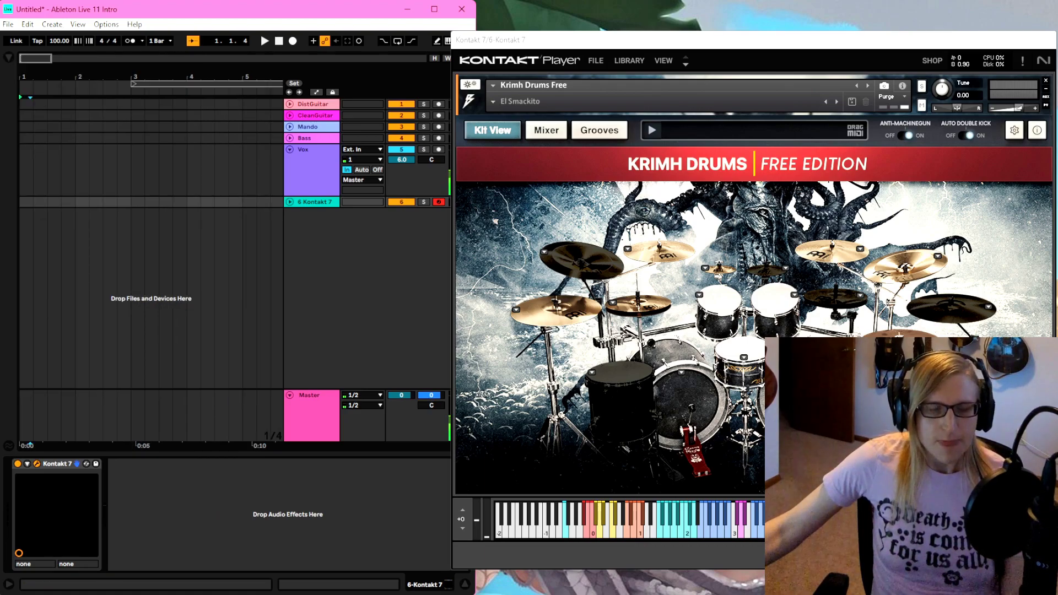
Unfold the Kontakt 7 track and insert an empty MIDI clip with looping off and its end at 2.1.1
key("u")
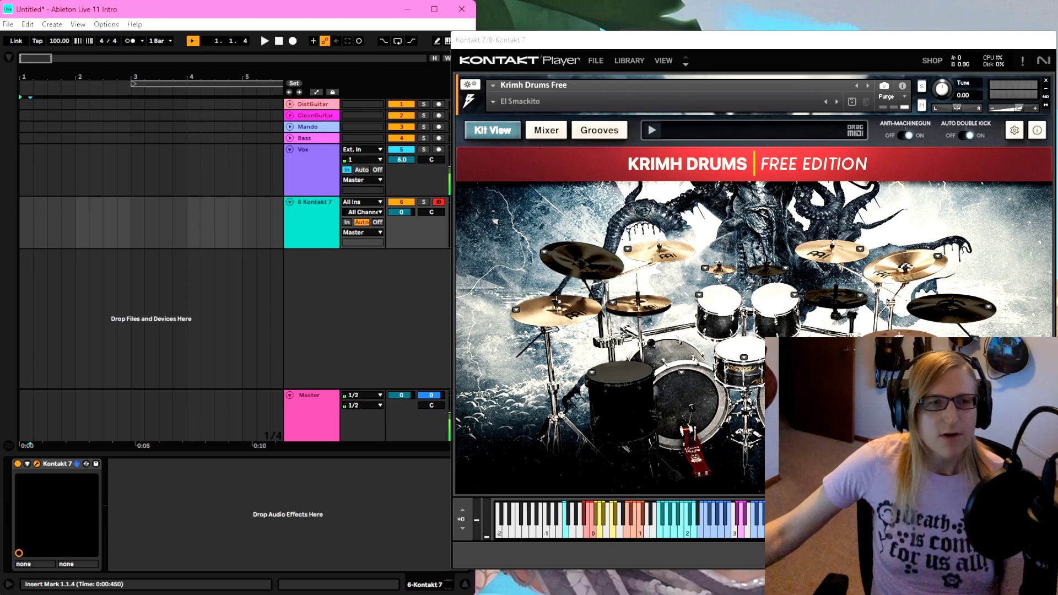
key("ctrl+shift+m")
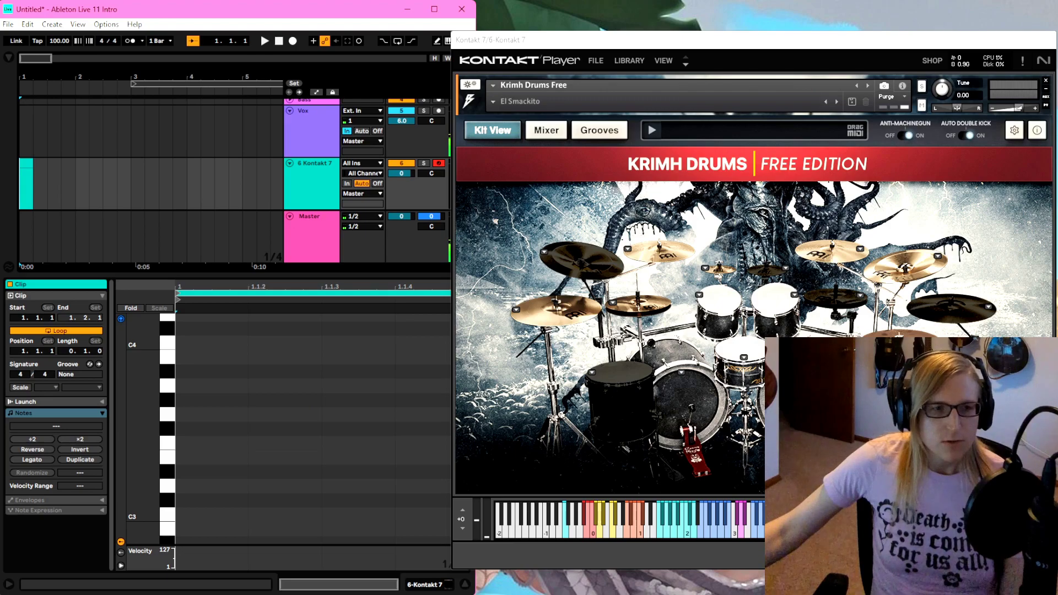
key("ctrl+l")
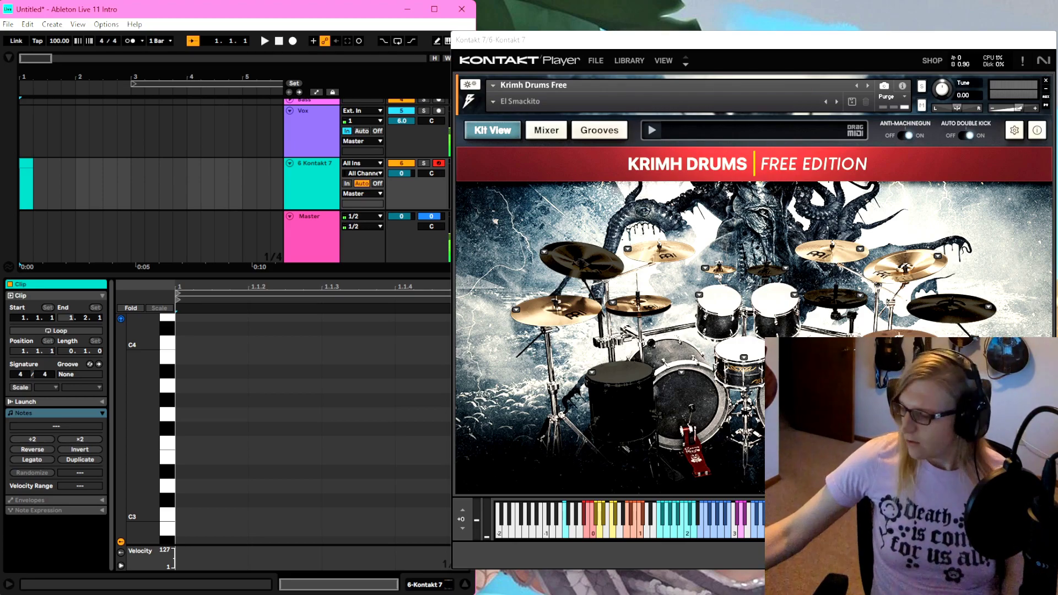
type("2")
key("Return")
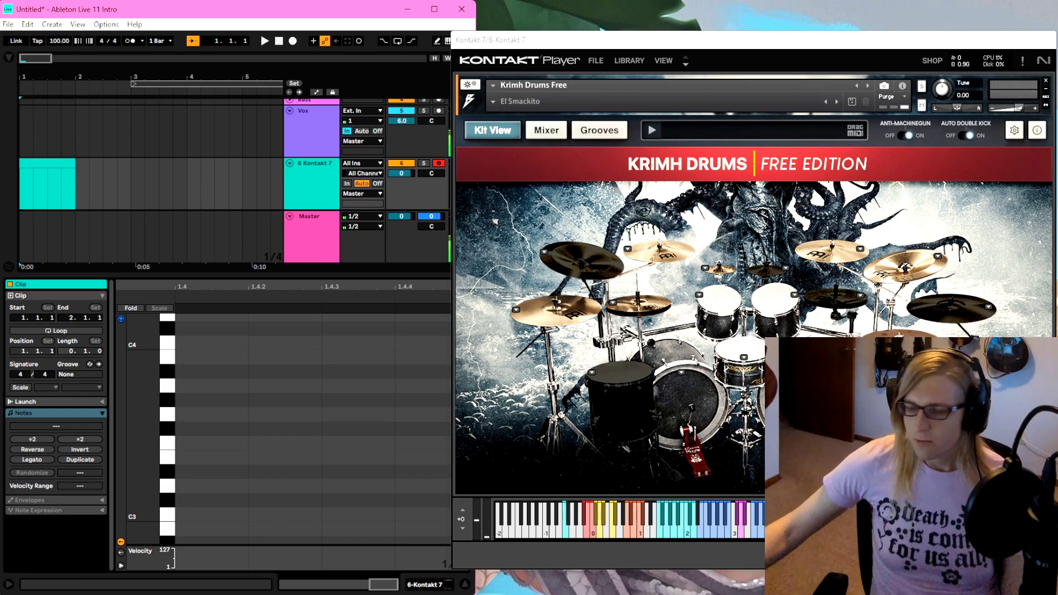
type("1")
key("Return")
Audition the drum sound on key C0 in the clip's piano roll
left_click(249, 374)
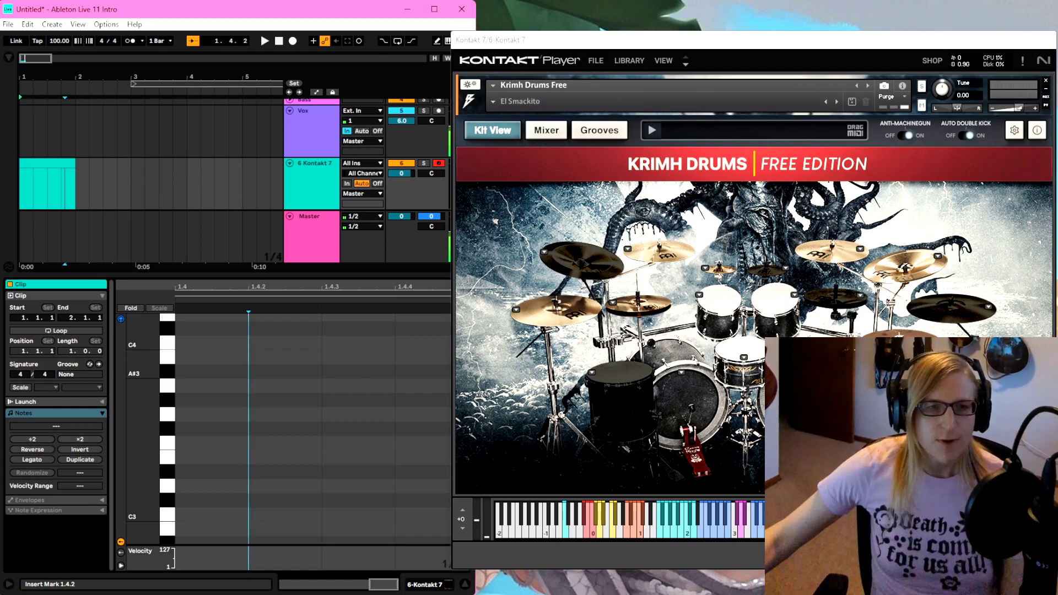
key("minus")
key("minus")
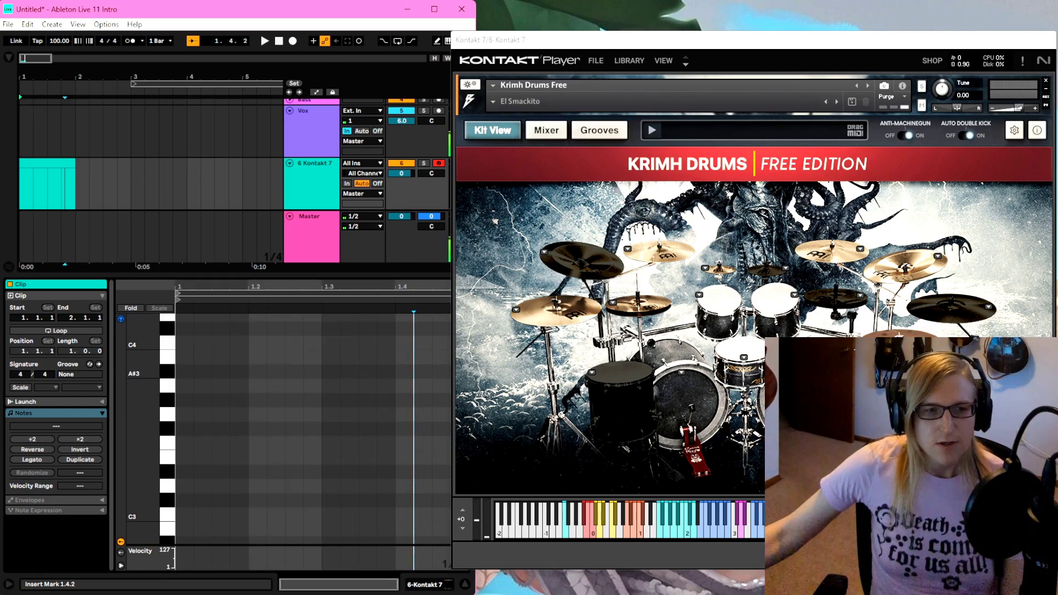
scroll(132, 445, "down", 3)
scroll(132, 441, "down", 12)
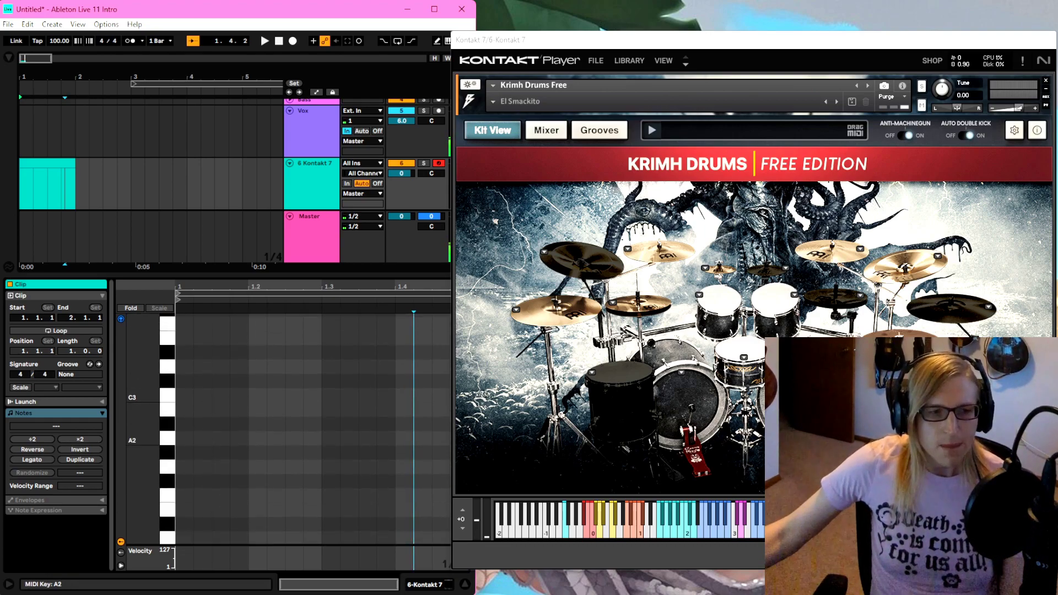
scroll(133, 439, "down", 6)
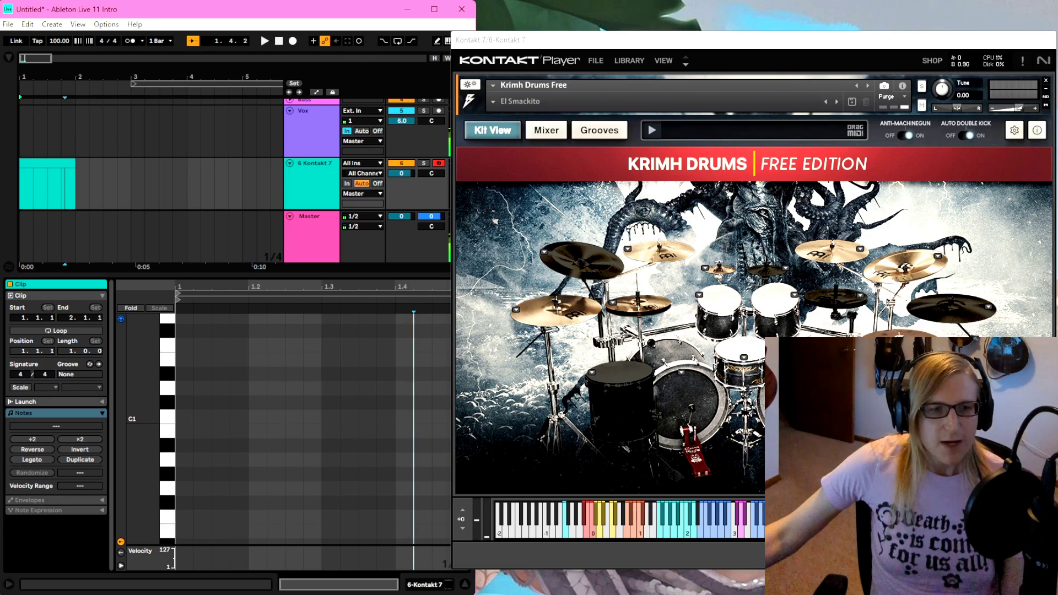
scroll(132, 438, "down", 6)
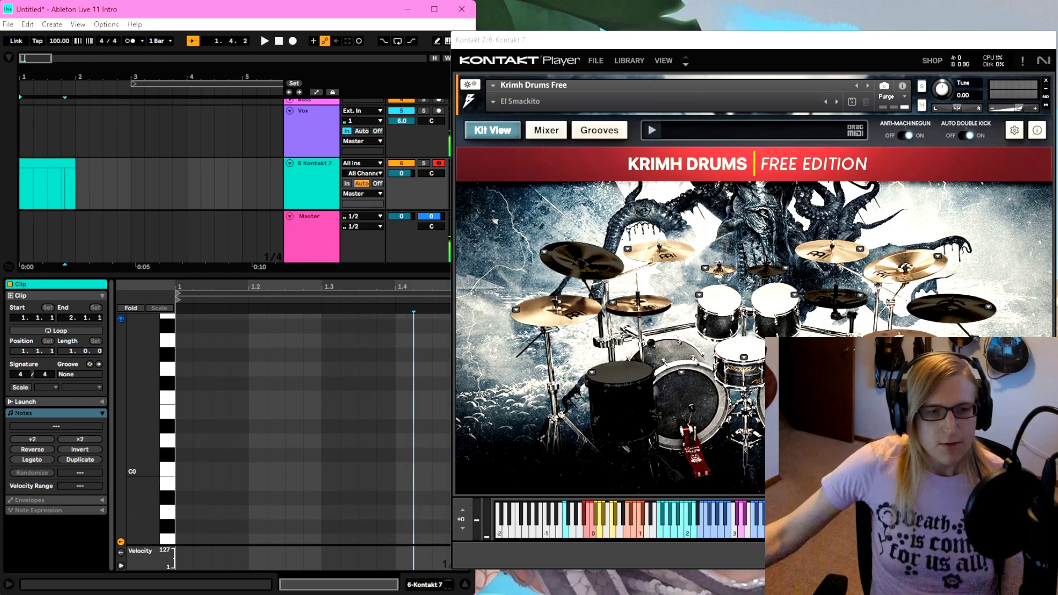
left_click(167, 471)
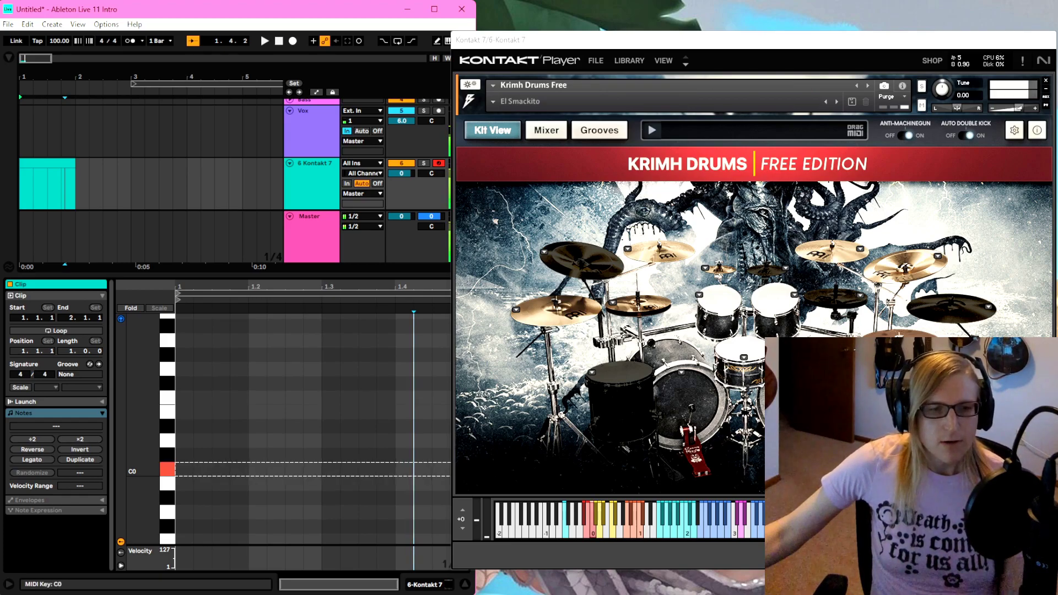
left_click(167, 470)
left_click(167, 470)
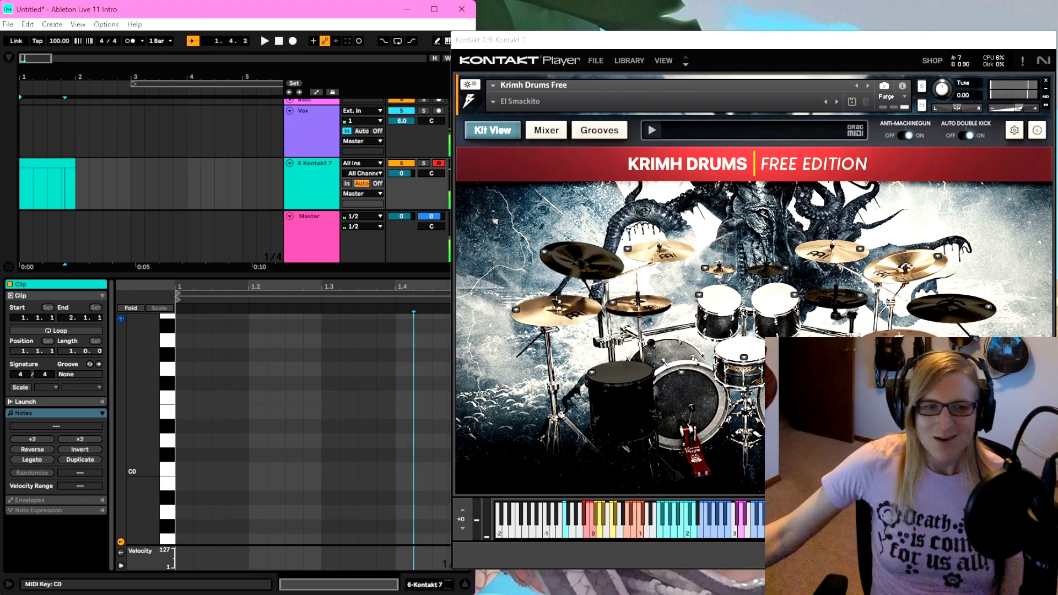
left_click(167, 470)
left_click(167, 470)
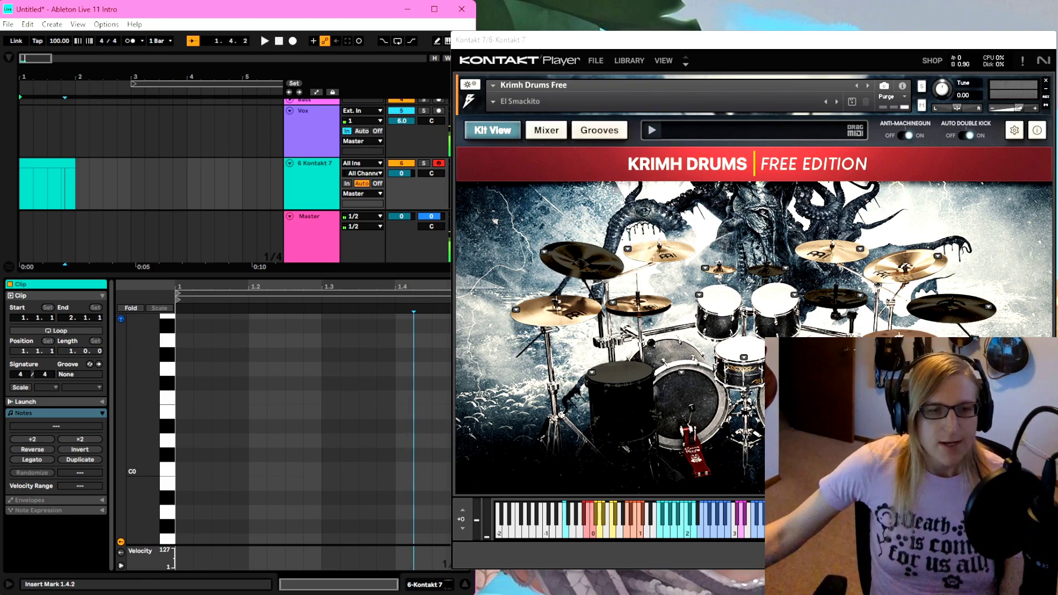
Fill the whole one-bar clip with consecutive sixteenth notes on C0
double_click(184, 469)
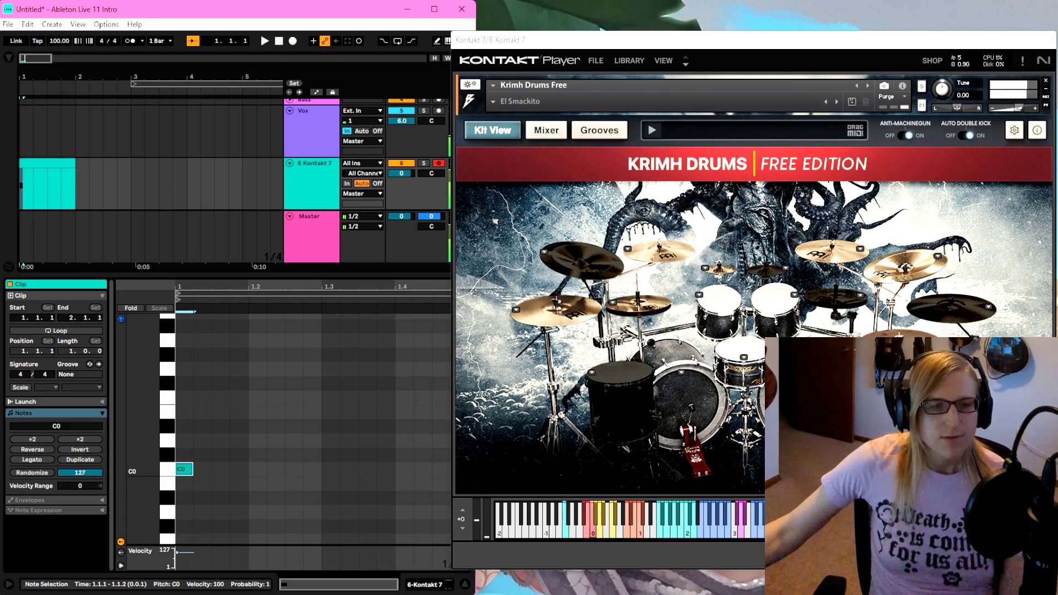
double_click(202, 469)
key("ctrl+d")
key("ctrl+d")
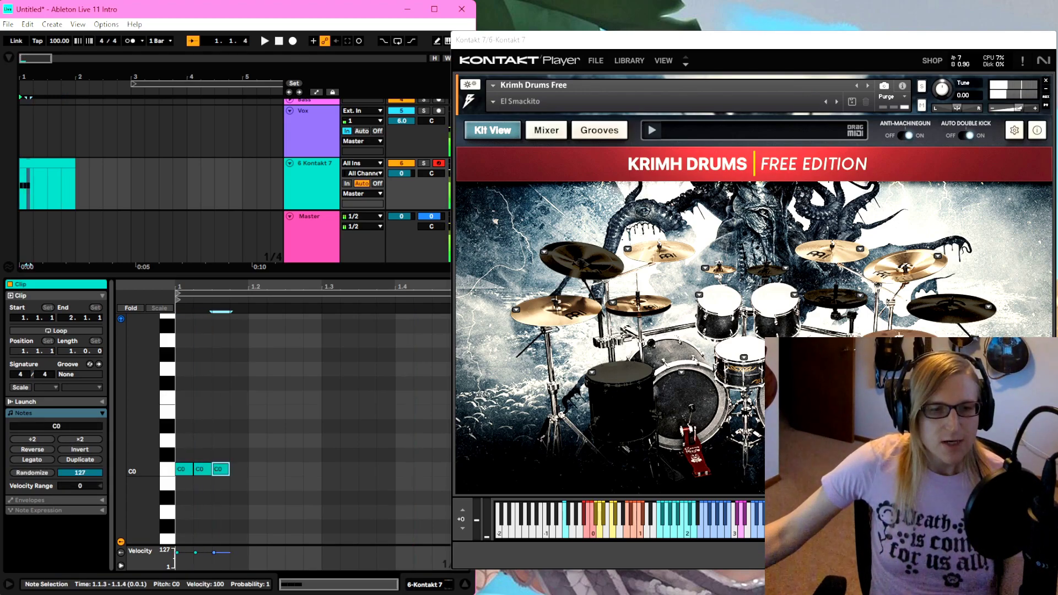
key("ctrl+d")
key("ctrl+d")
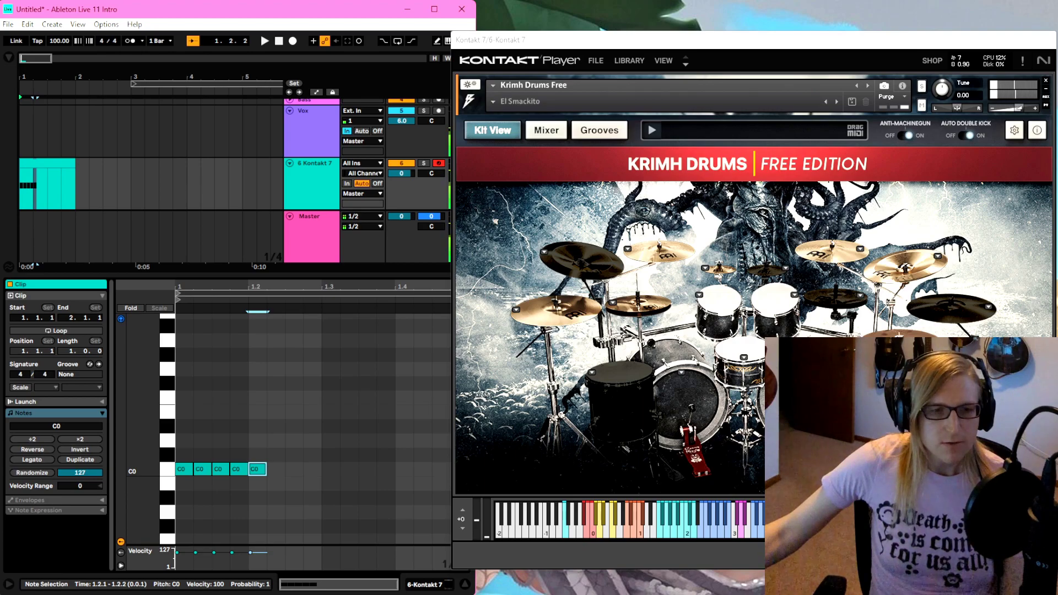
left_click(286, 469)
double_click(292, 469)
left_click(316, 469)
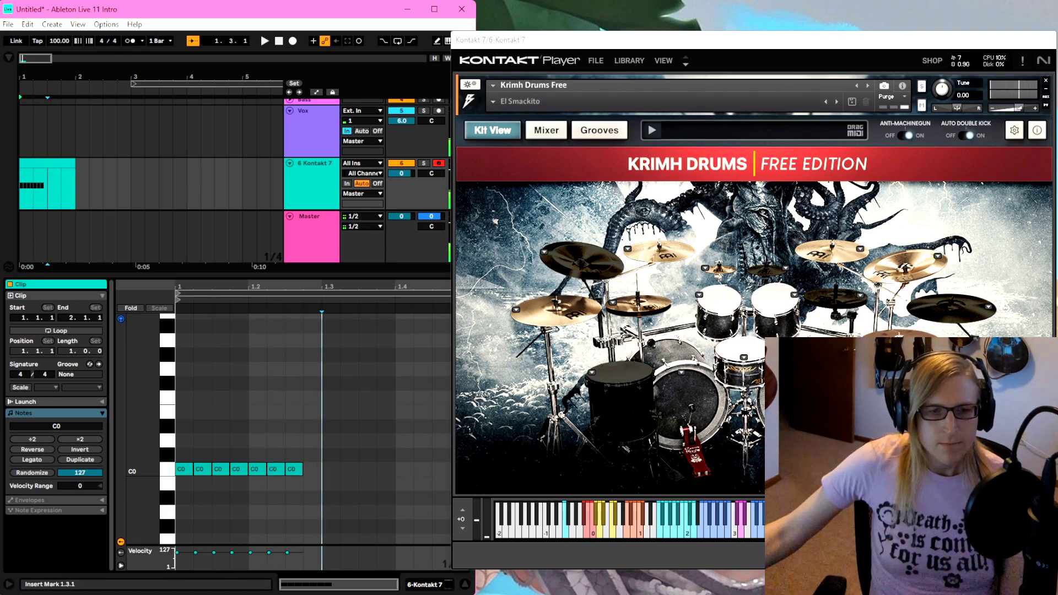
double_click(317, 469)
key("ctrl+d")
key("ctrl+d")
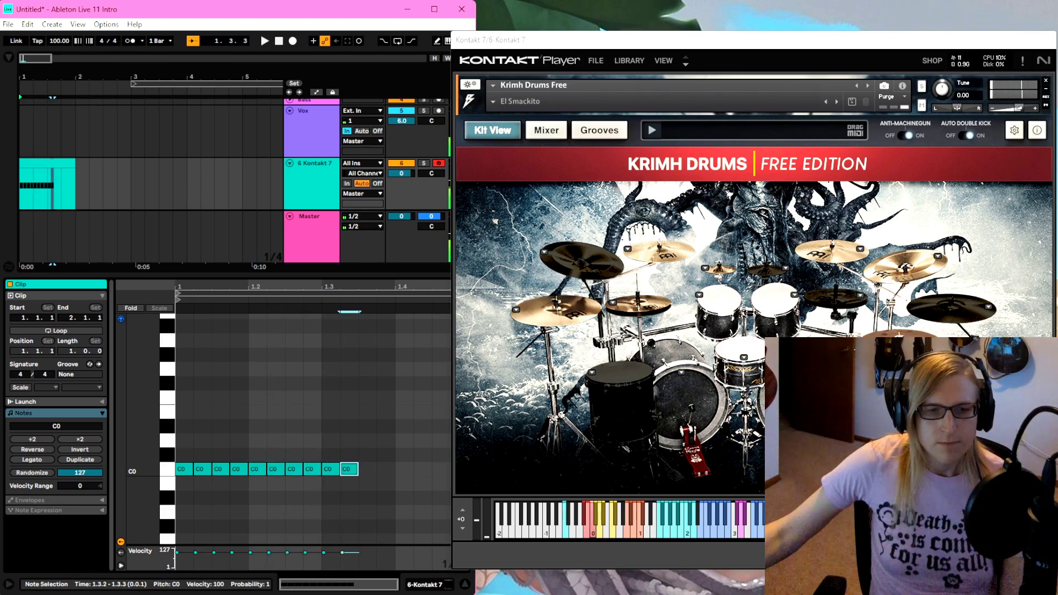
key("ctrl+d")
key("ctrl+d")
key("ctrl+d")
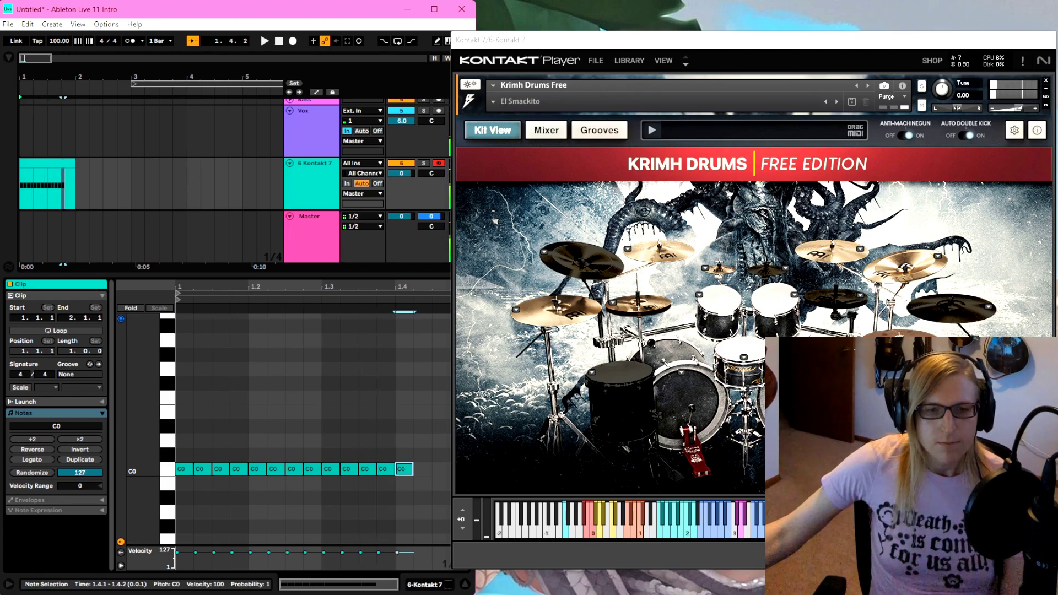
key("ctrl+d")
key("ctrl+d")
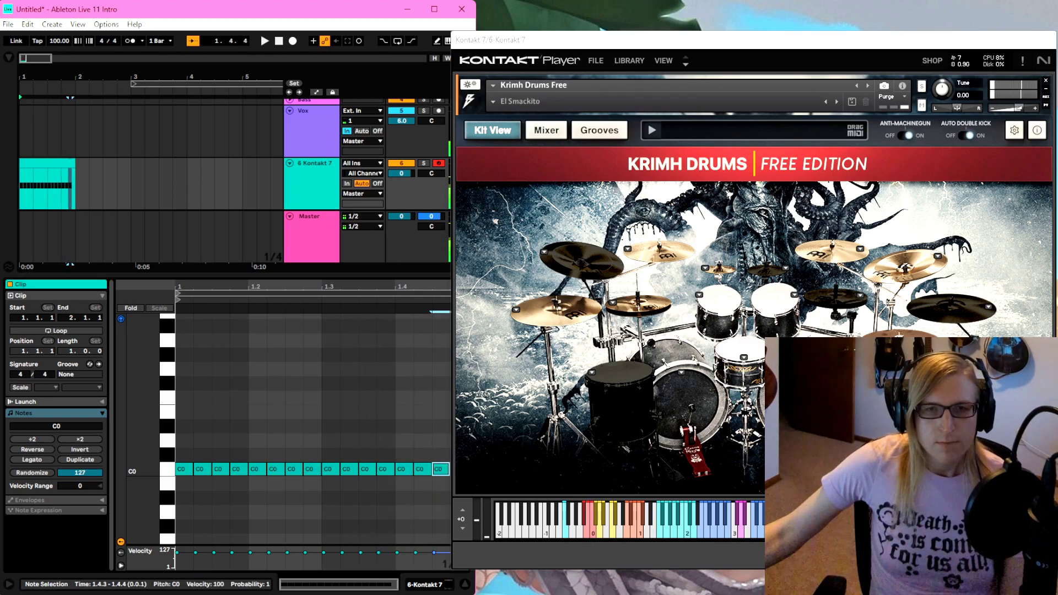
key("ctrl+d")
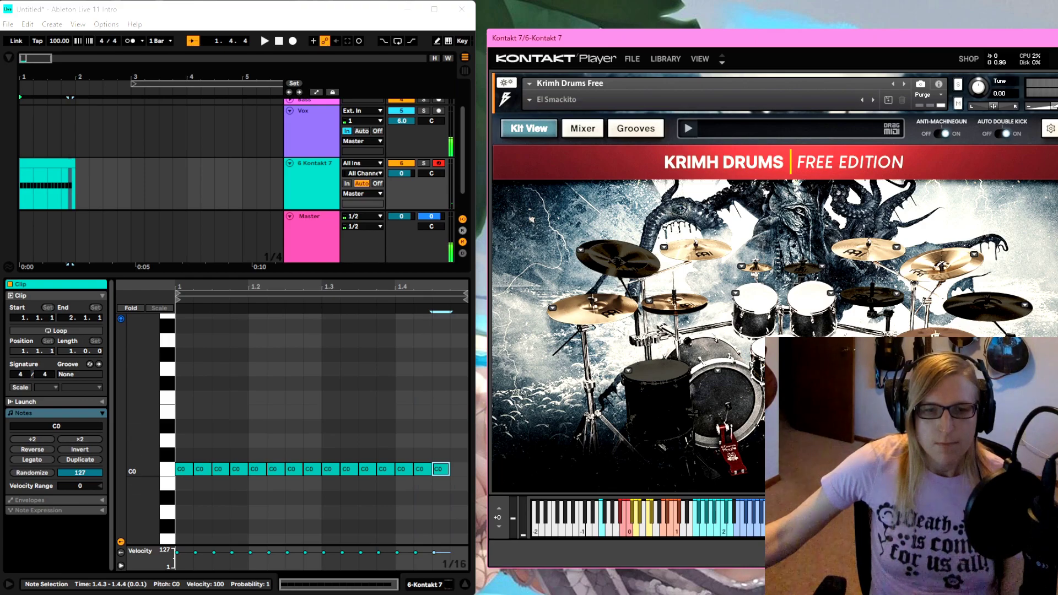
Place the Kontakt window beside Live so that it leaves the whole clip editor uncovered
key("alt+Tab")
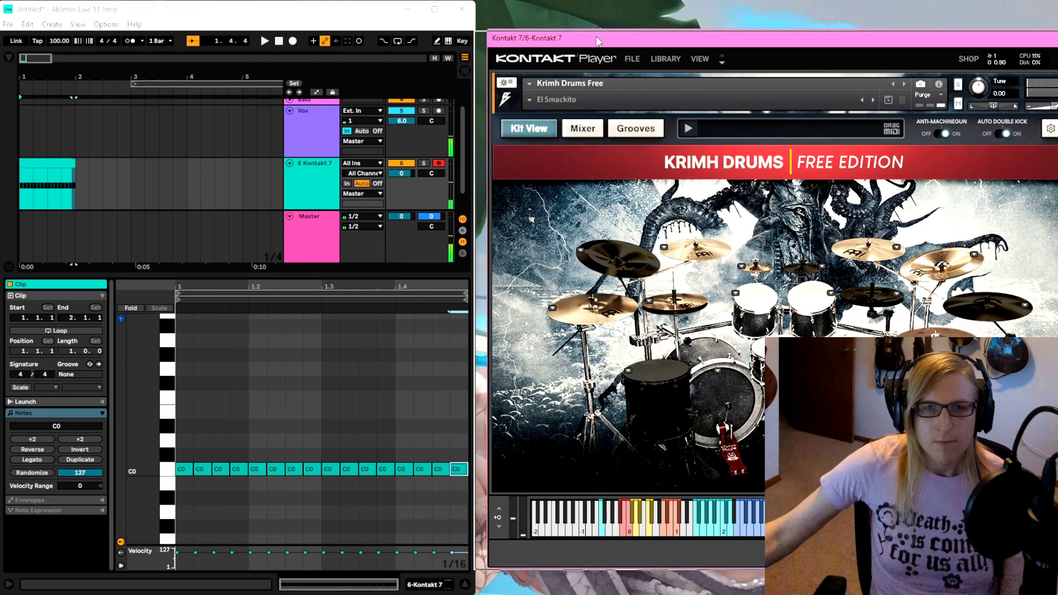
left_click_drag(598, 41, 588, 43)
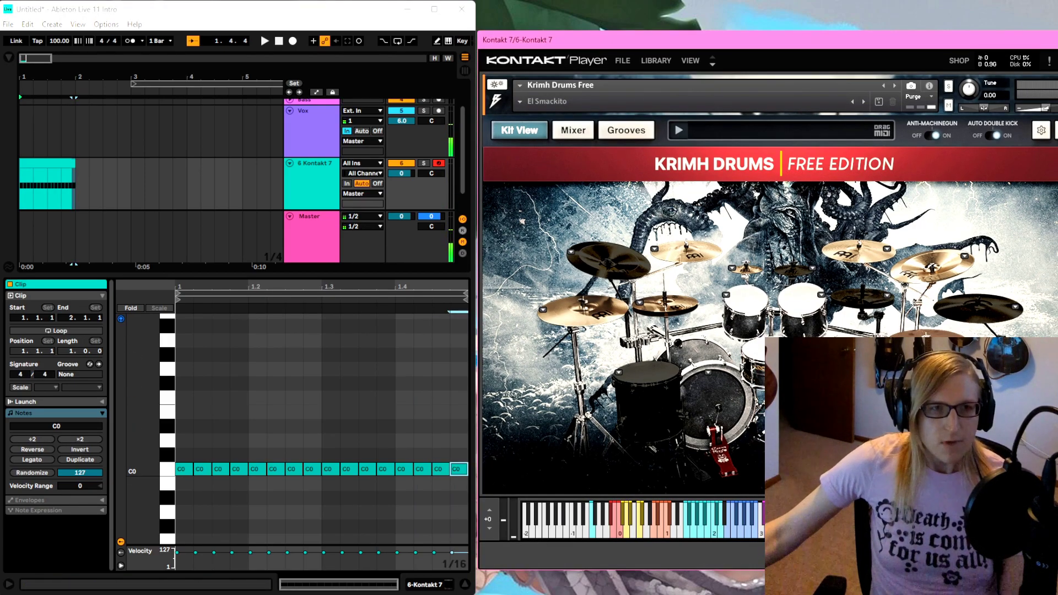
key("alt+Tab")
Play back the C0 drum pattern, stop it and return to the start of the arrangement
key("space")
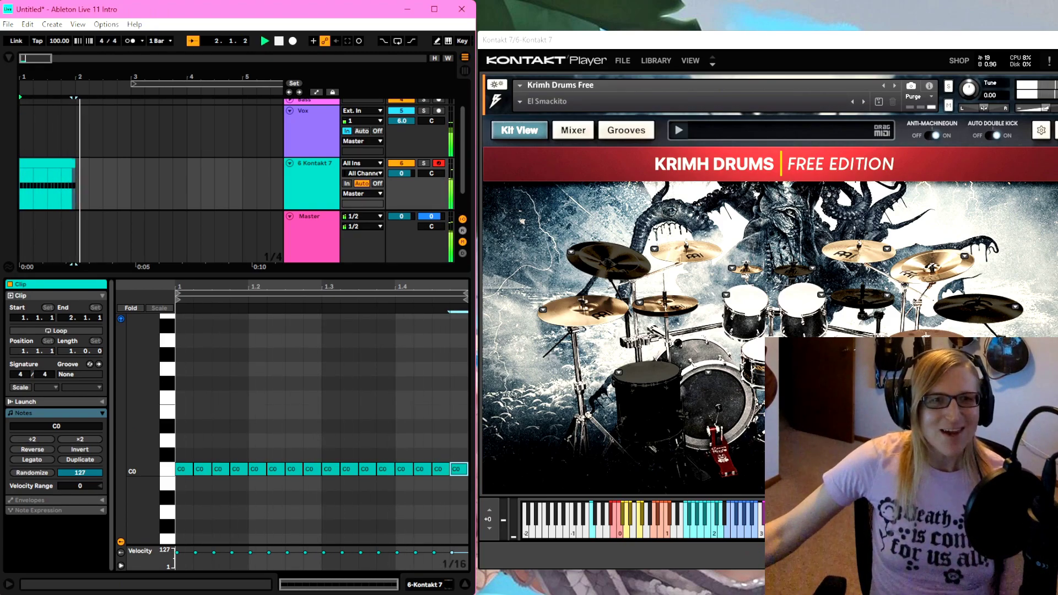
key("space")
key("Home")
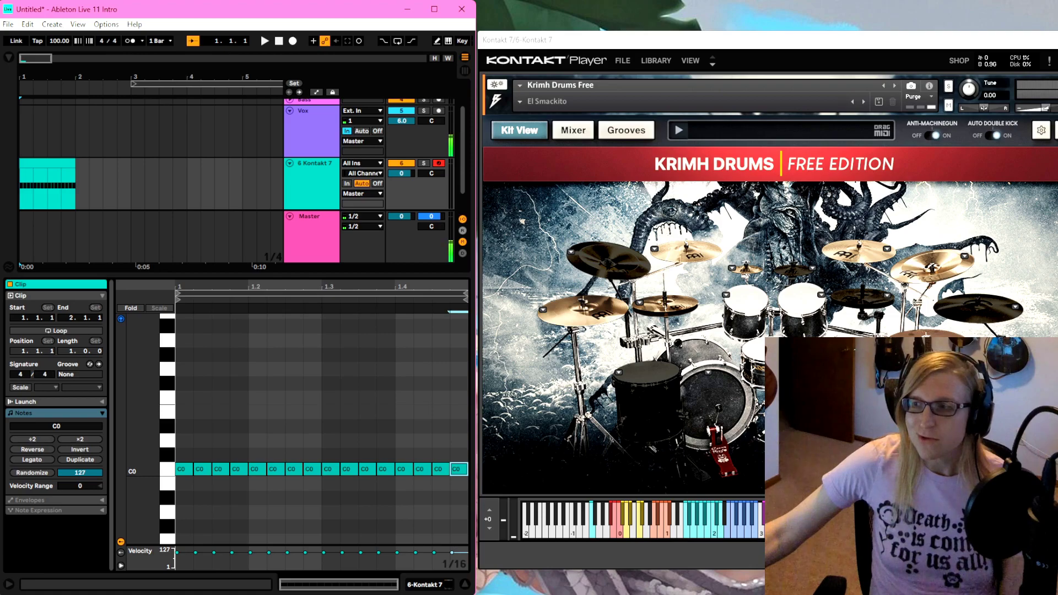
Bring the full Krimh drum kit into view, and put the Kontakt window back beside Live
left_click_drag(719, 45, 456, 47)
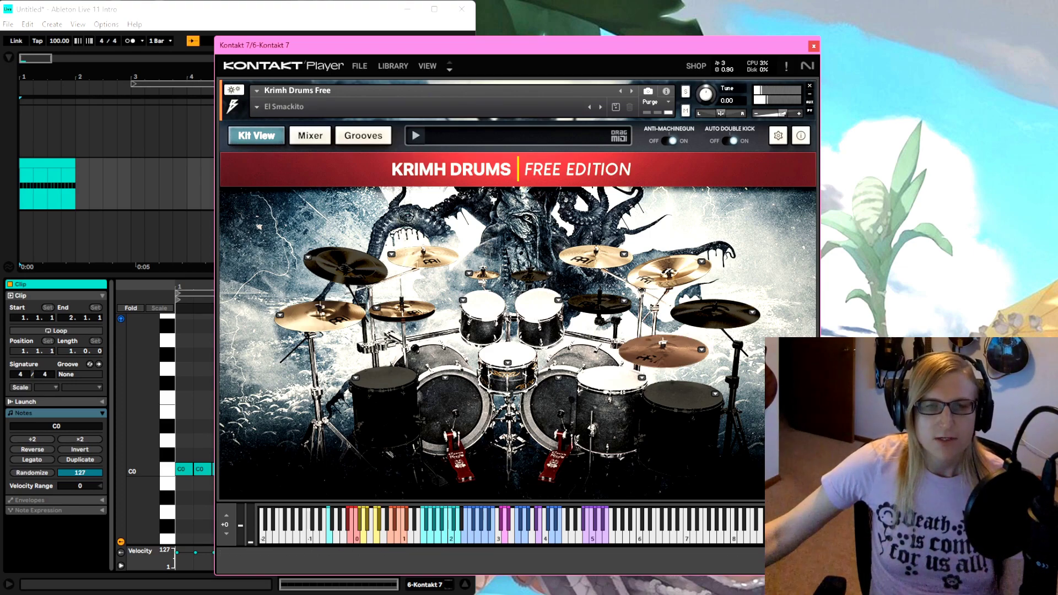
left_click_drag(432, 52, 695, 48)
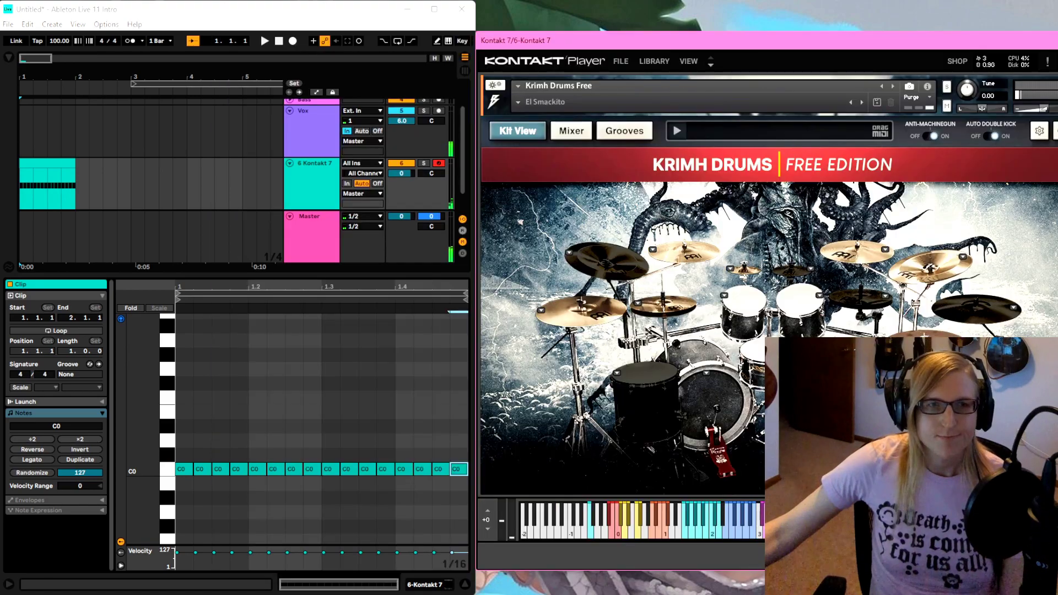
Find the D3 key in the clip's piano roll and audition its sound
left_click(452, 469)
scroll(144, 455, "up", 10)
scroll(145, 456, "down", 1)
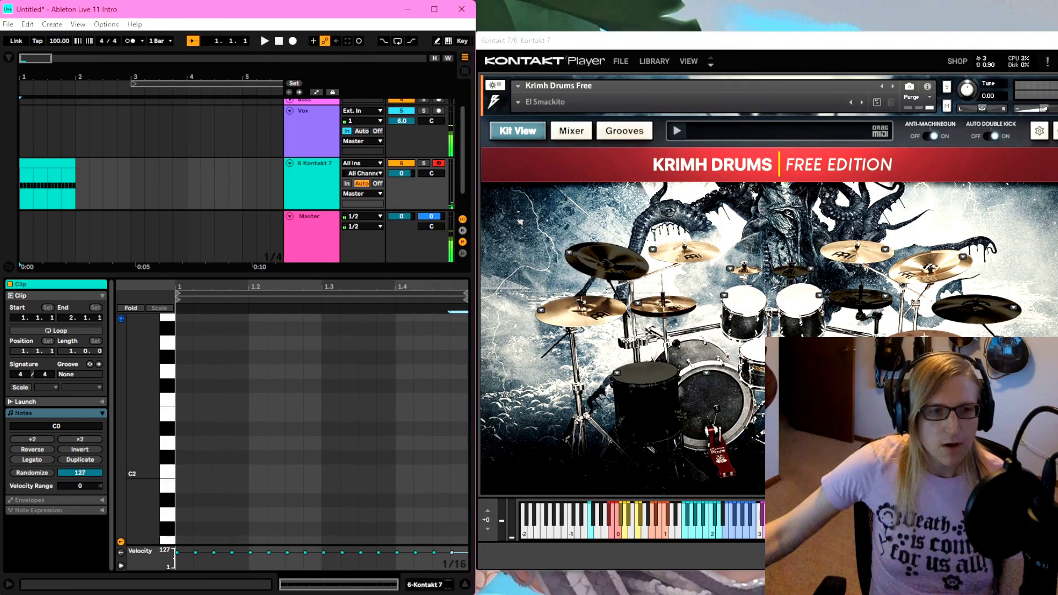
scroll(320, 424, "up", 5)
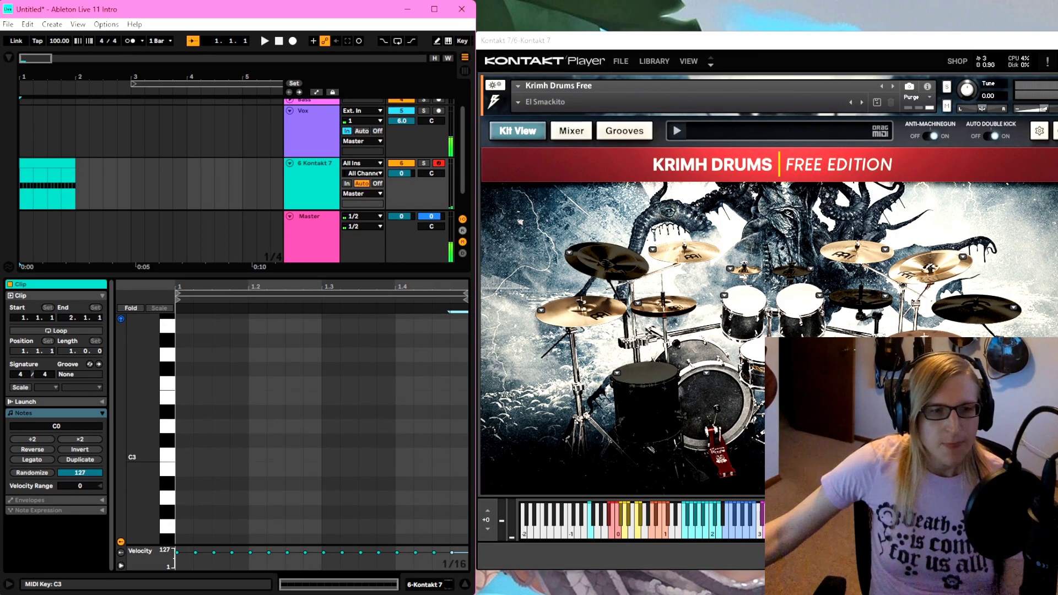
left_click(450, 458)
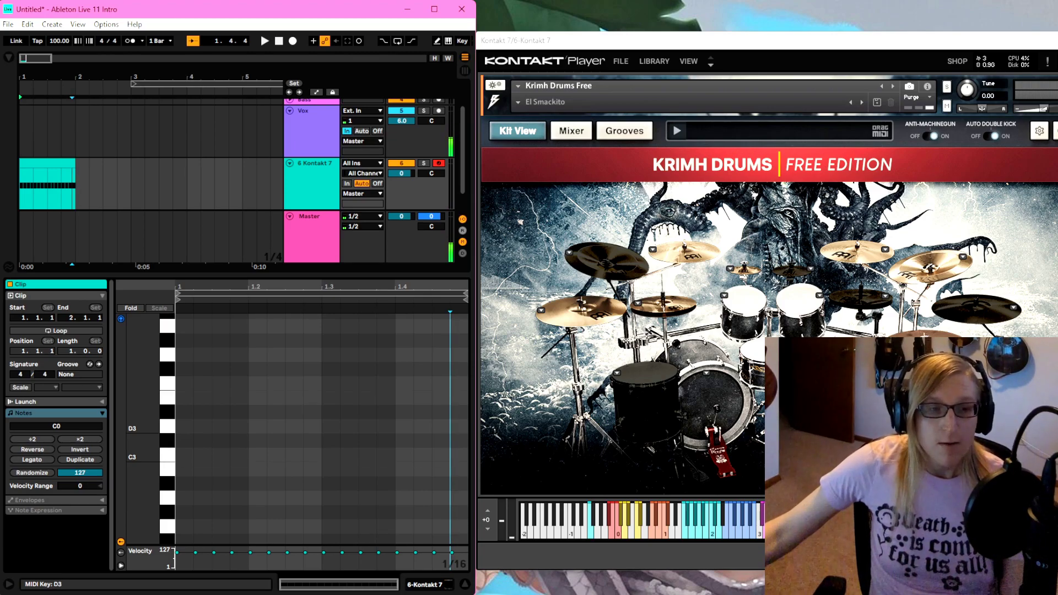
left_click(167, 426)
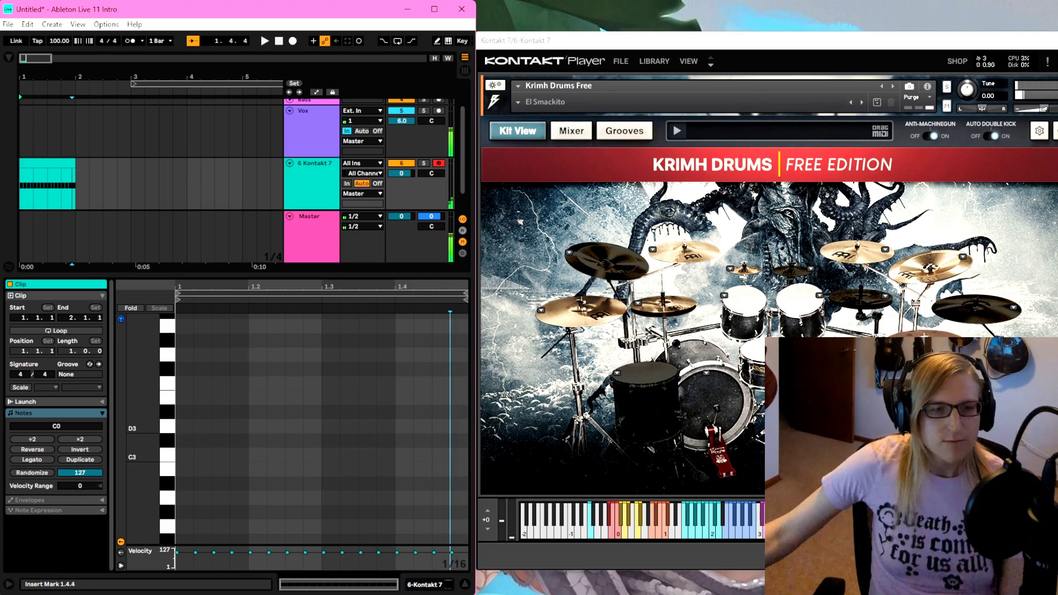
Fill the bar with four quarter-note D3 hits, one on each beat from 1 to 1.4
double_click(184, 427)
left_click_drag(193, 426, 321, 426)
double_click(257, 427)
key("Right")
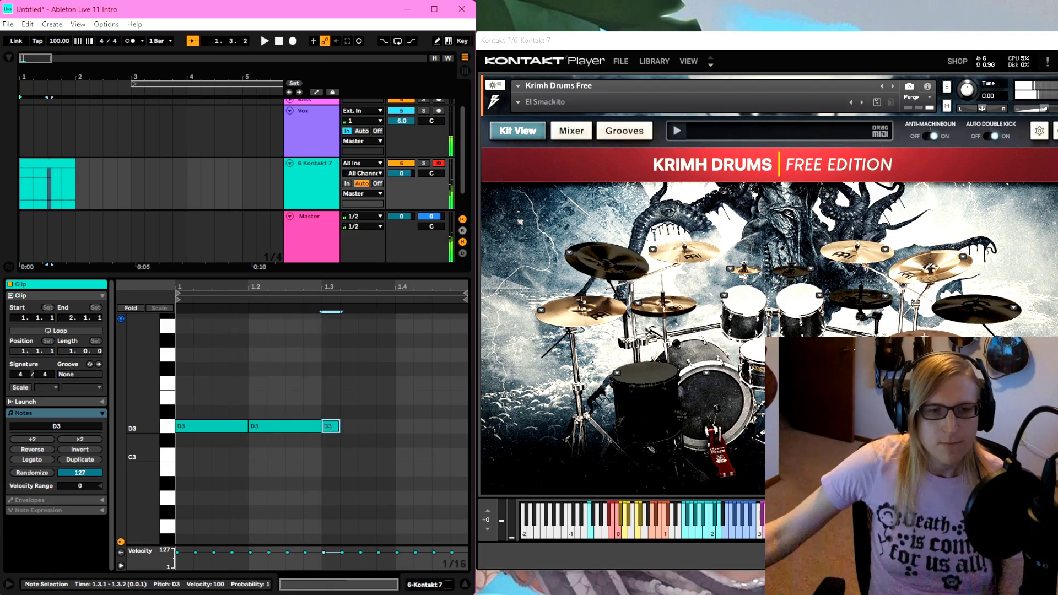
key("Right")
key("Right")
key("Right")
key("Right")
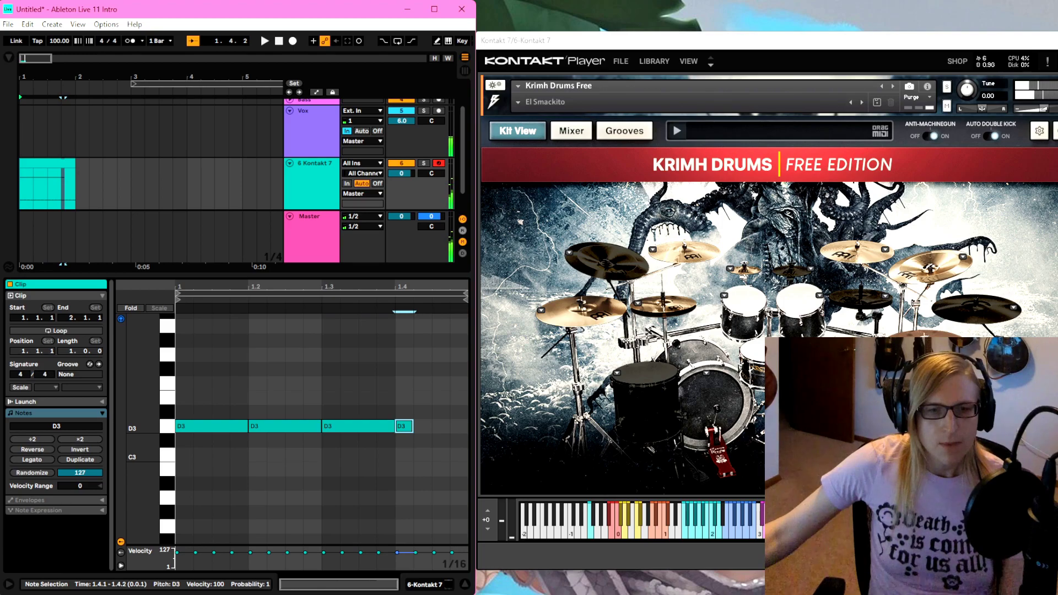
key("Right")
key("Right")
key("Right")
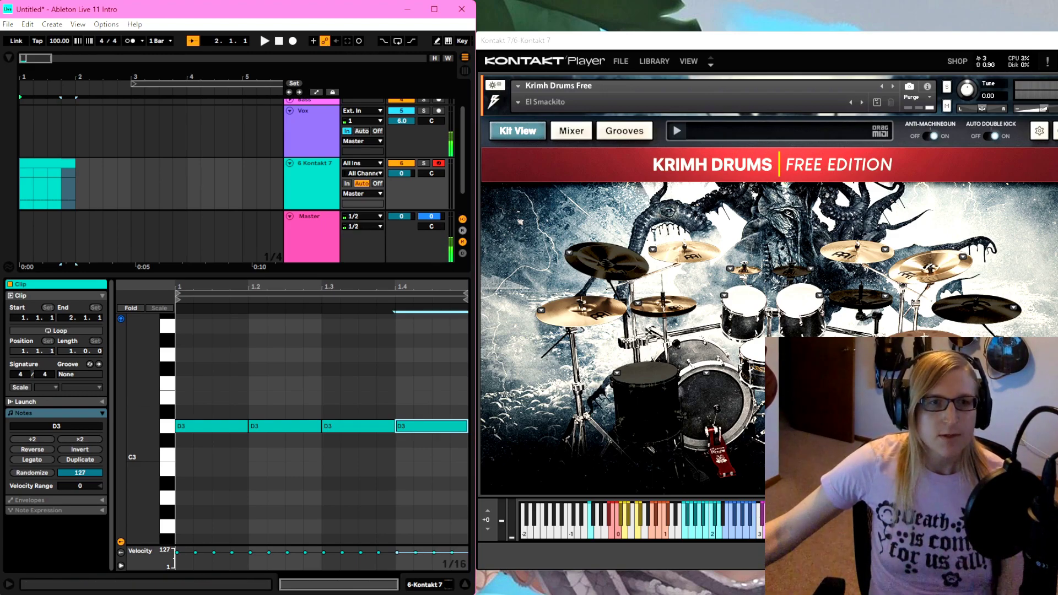
Play back the bar with the D3 notes, stop it, and check the full drum kit in the Kontakt window
key("space")
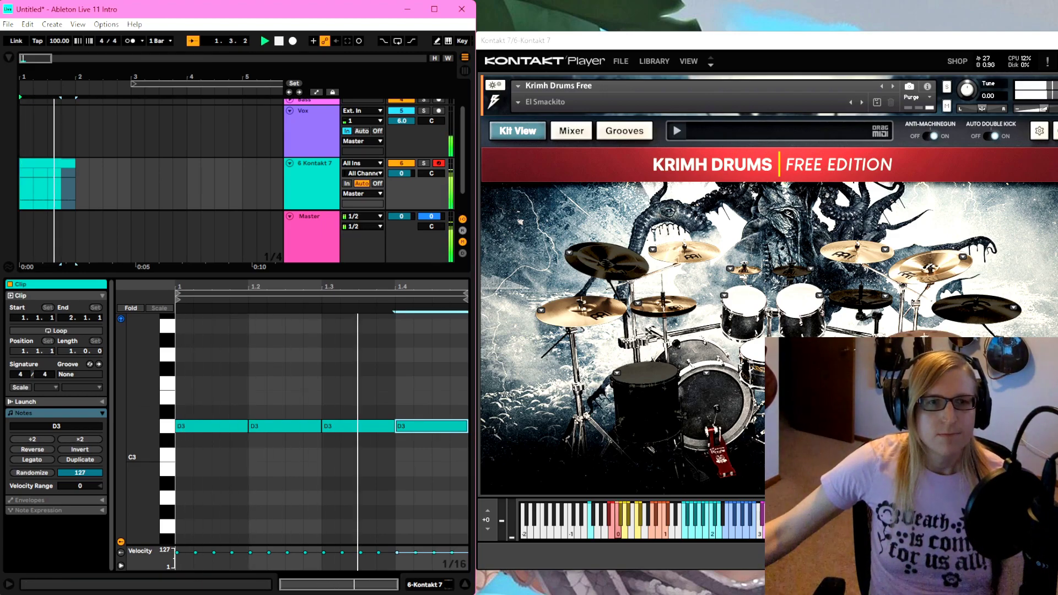
key("space")
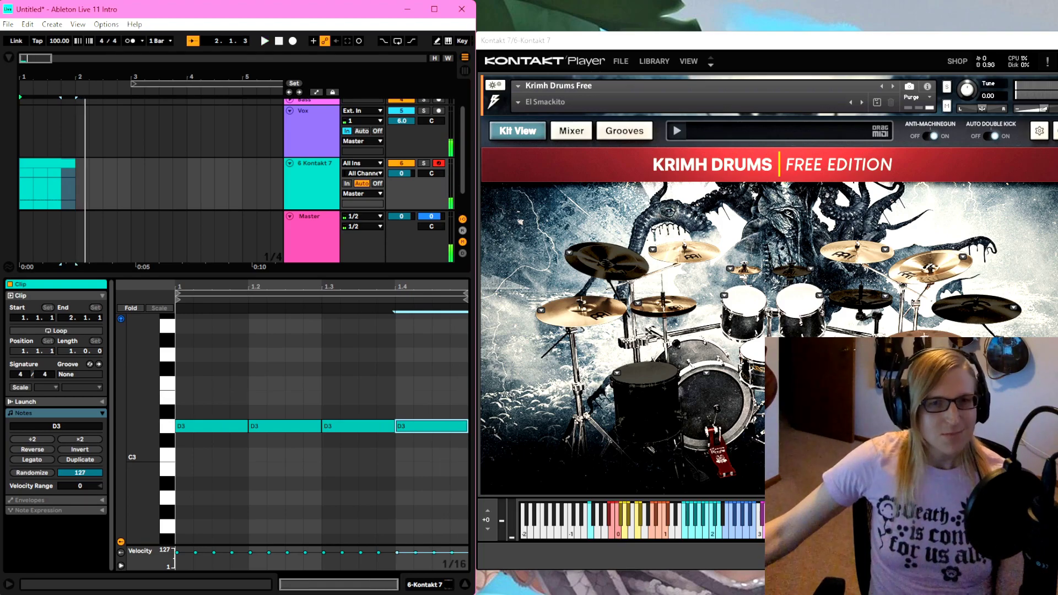
left_click_drag(643, 42, 348, 37)
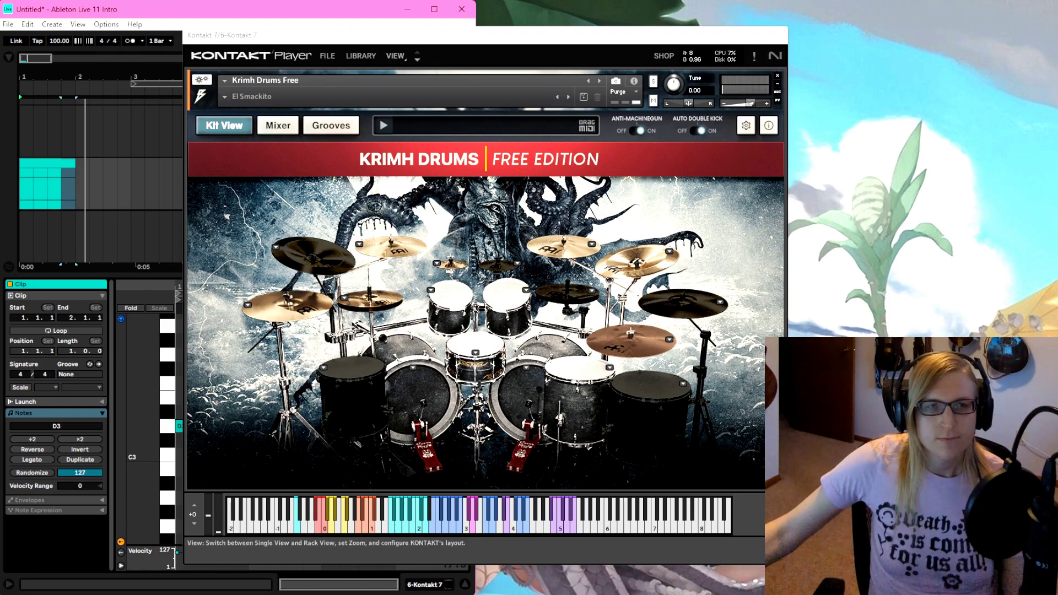
left_click_drag(430, 40, 730, 34)
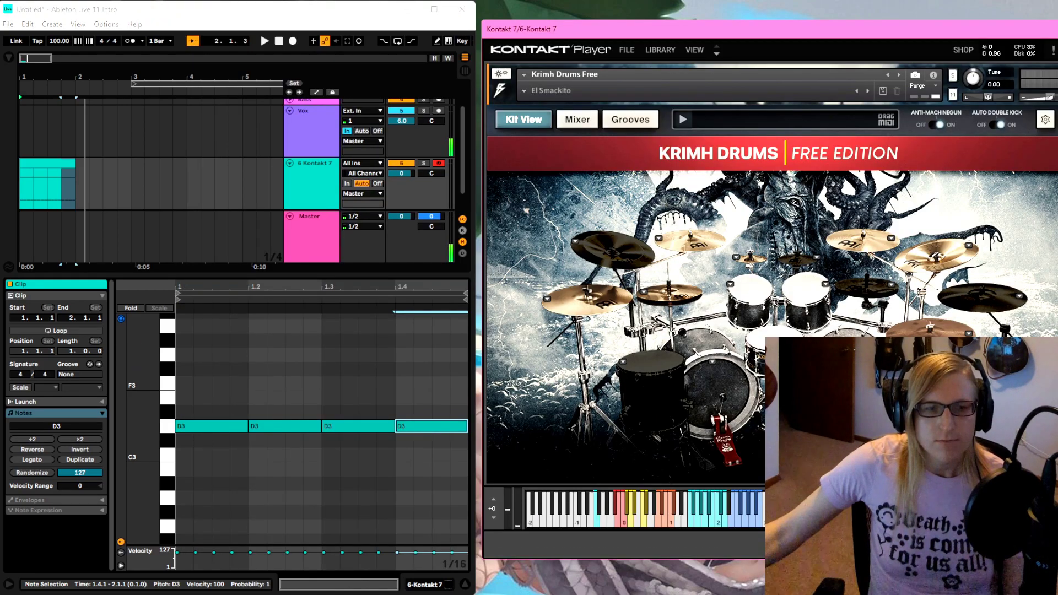
Add quarter-note F#0 hits on beats 1.2 and 1.4 above the C0 sixteenths, and play back the bar
scroll(321, 428, "down", 2)
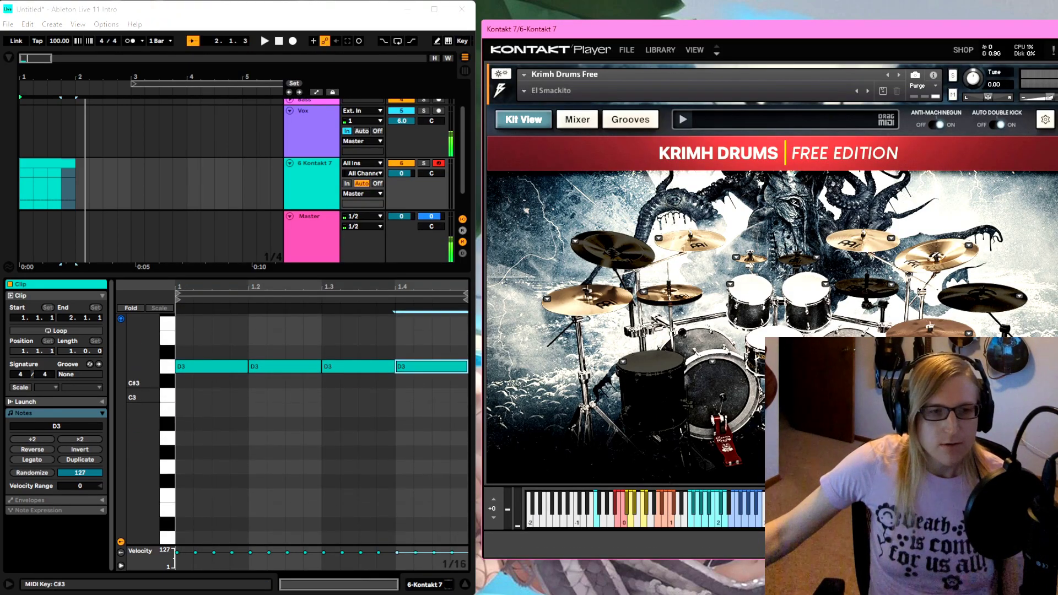
scroll(322, 428, "down", 2)
scroll(319, 430, "down", 12)
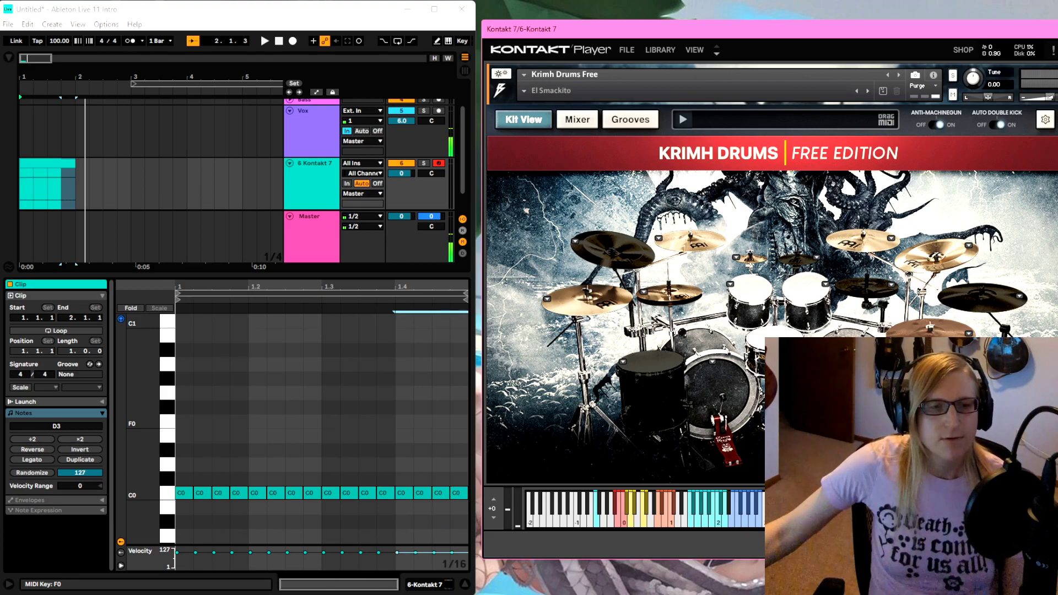
left_click(167, 421)
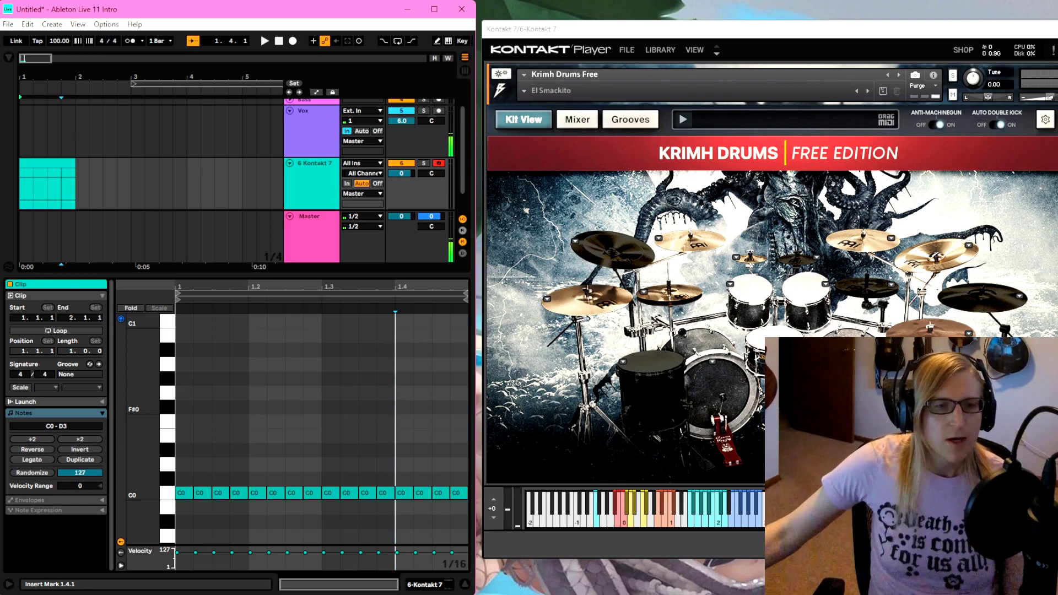
double_click(255, 406)
left_click_drag(267, 407, 321, 406)
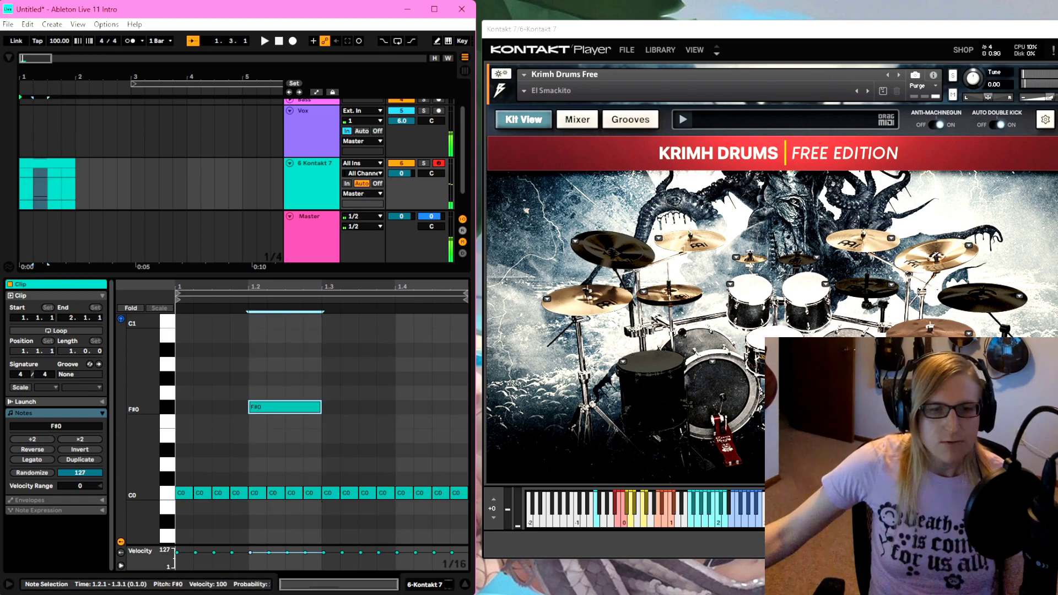
double_click(403, 407)
left_click_drag(414, 407, 467, 407)
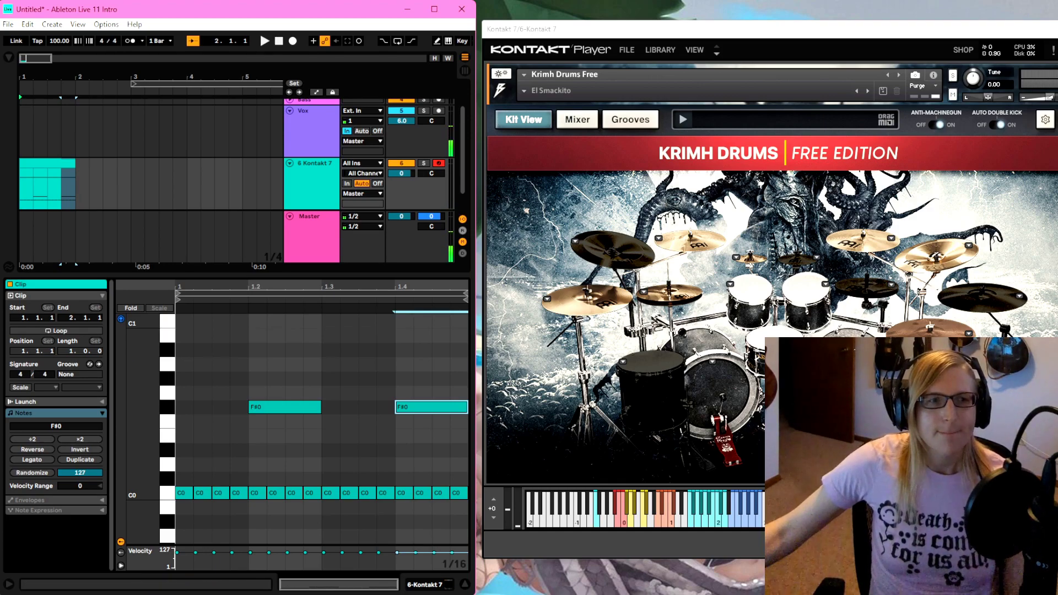
key("space")
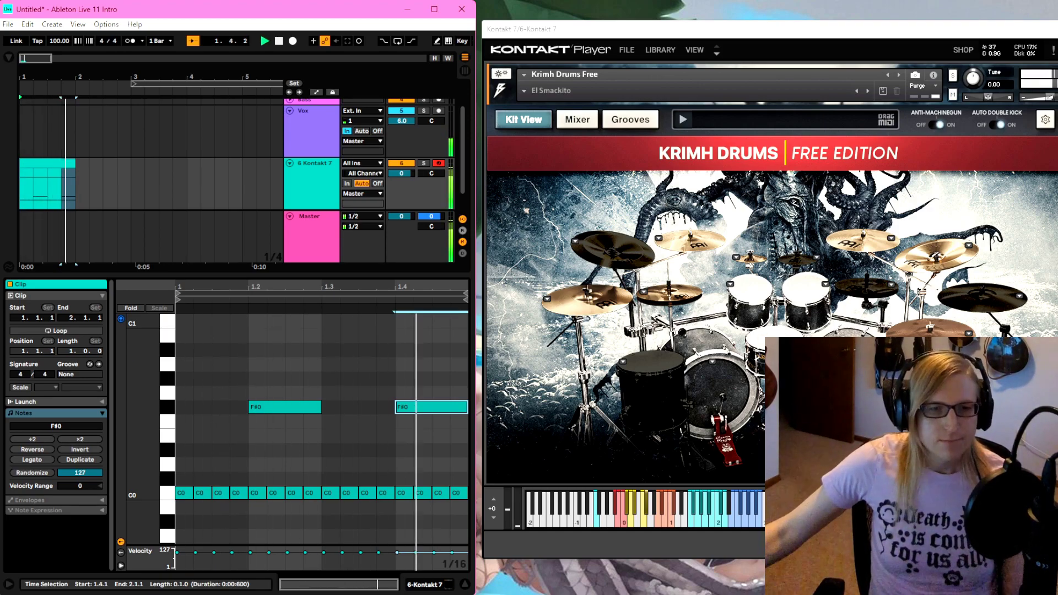
key("space")
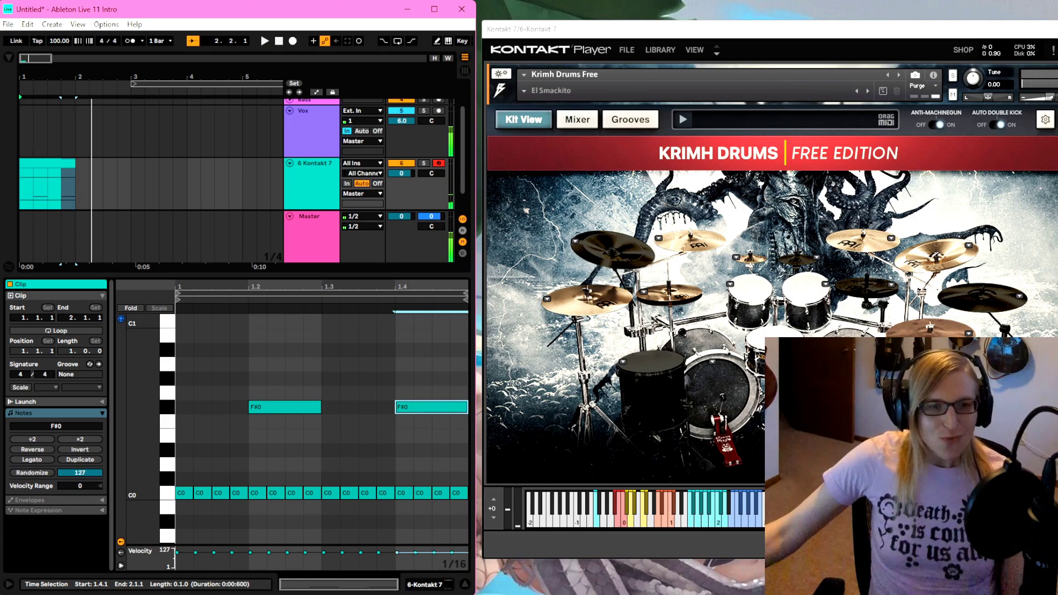